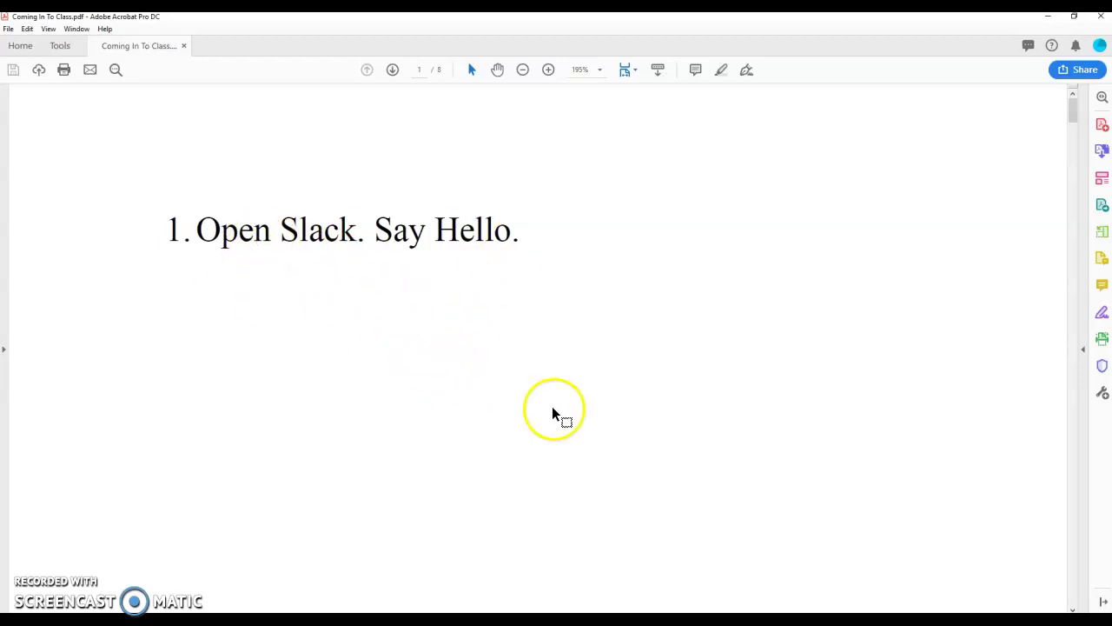
Read through the class preparation checklist in the Coming In To Class PDF from page 1 to page 6.
{"action": "left_click", "coordinate": [605, 411]}
{"action": "key", "text": "Right"}
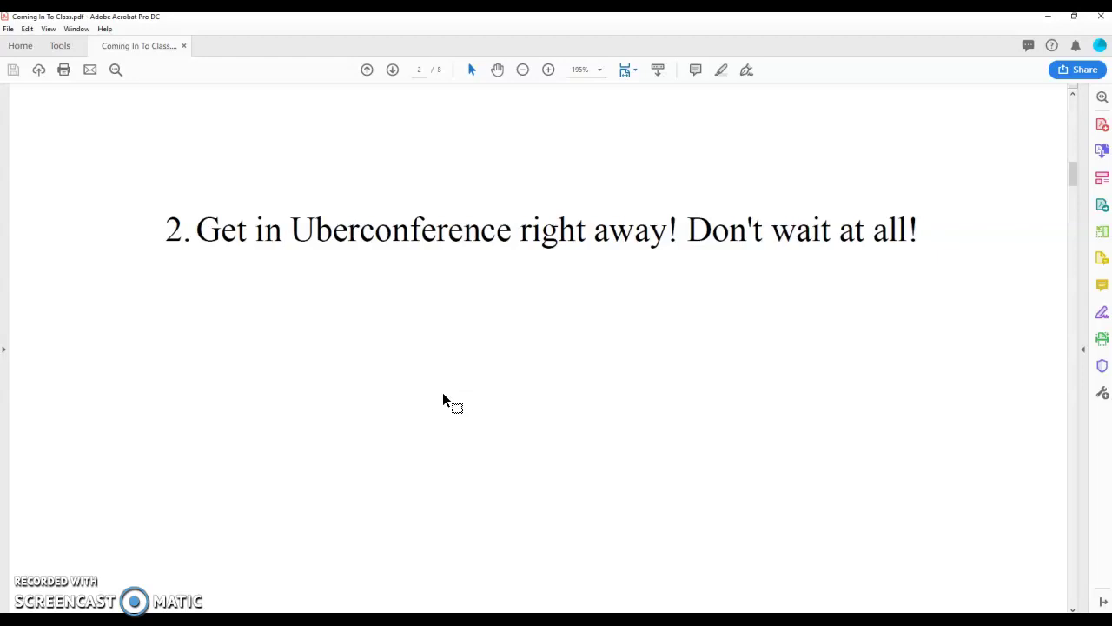
{"action": "key", "text": "Left"}
{"action": "key", "text": "Right"}
{"action": "key", "text": "Right"}
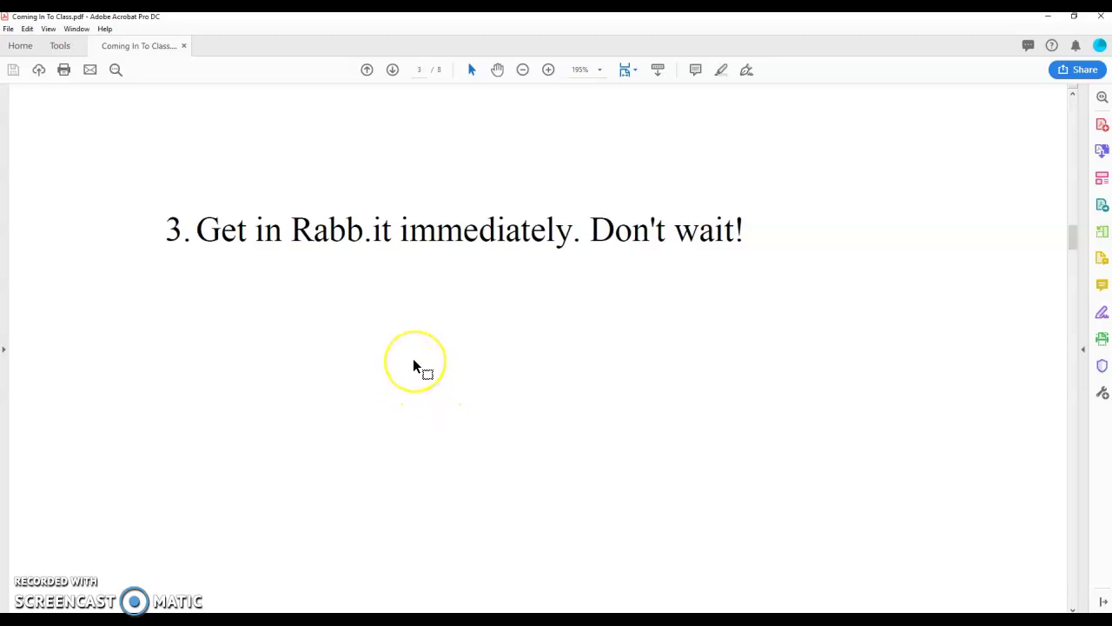
{"action": "key", "text": "Home"}
{"action": "key", "text": "Right"}
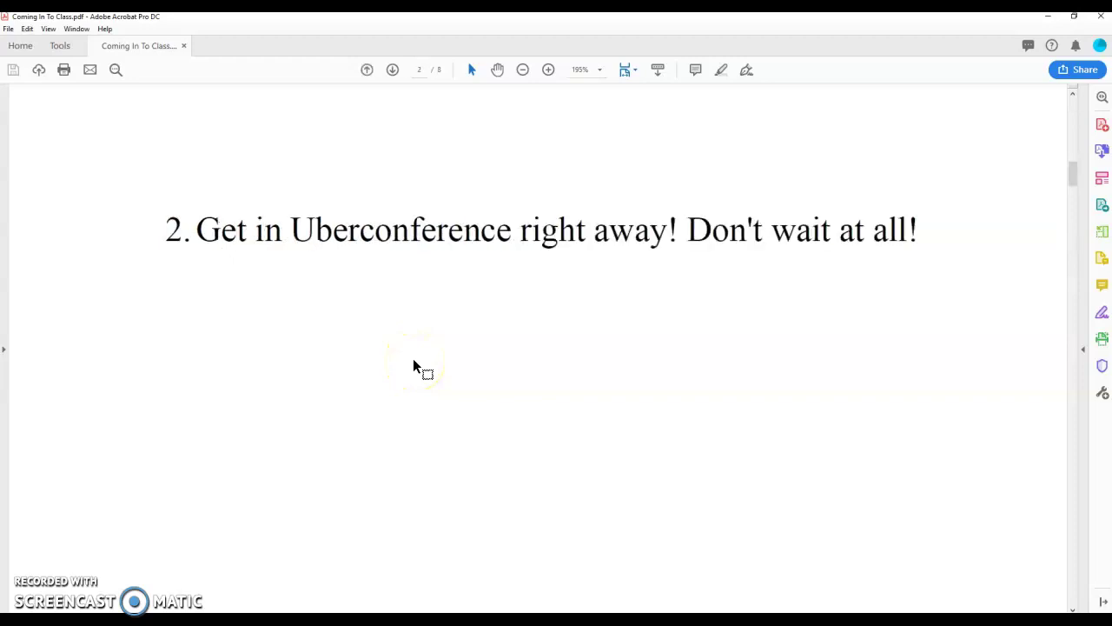
{"action": "key", "text": "Right"}
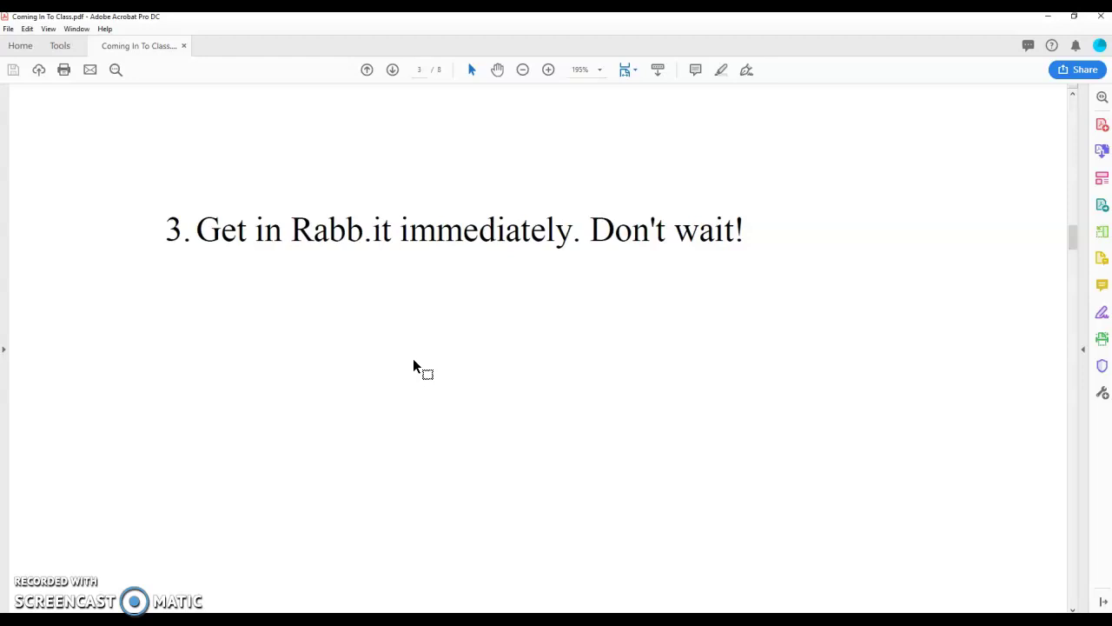
{"action": "key", "text": "Right"}
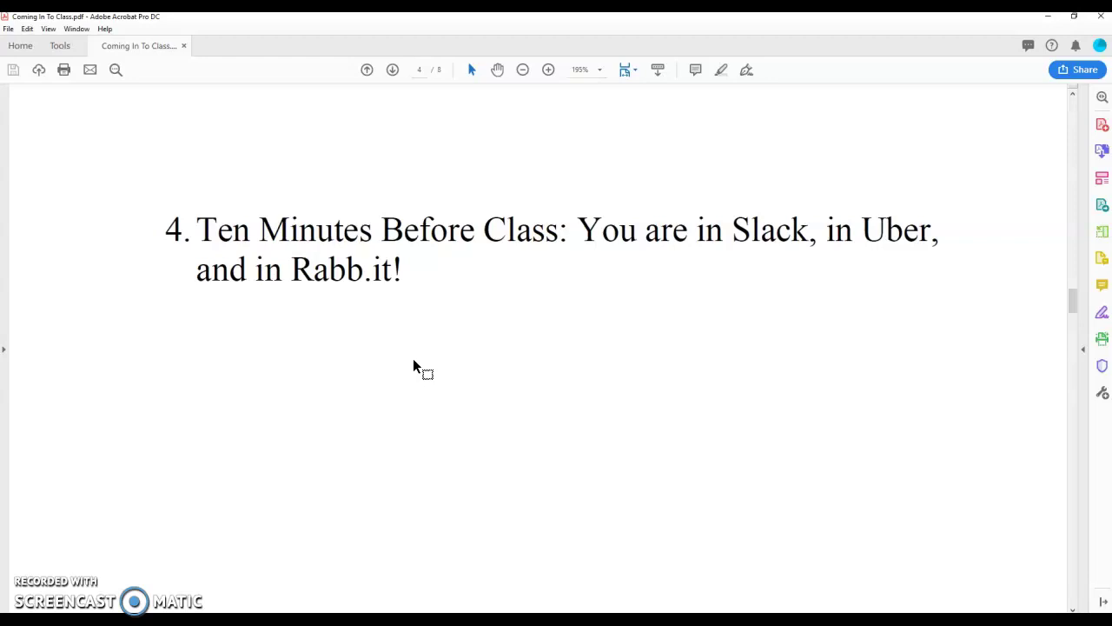
{"action": "key", "text": "Right"}
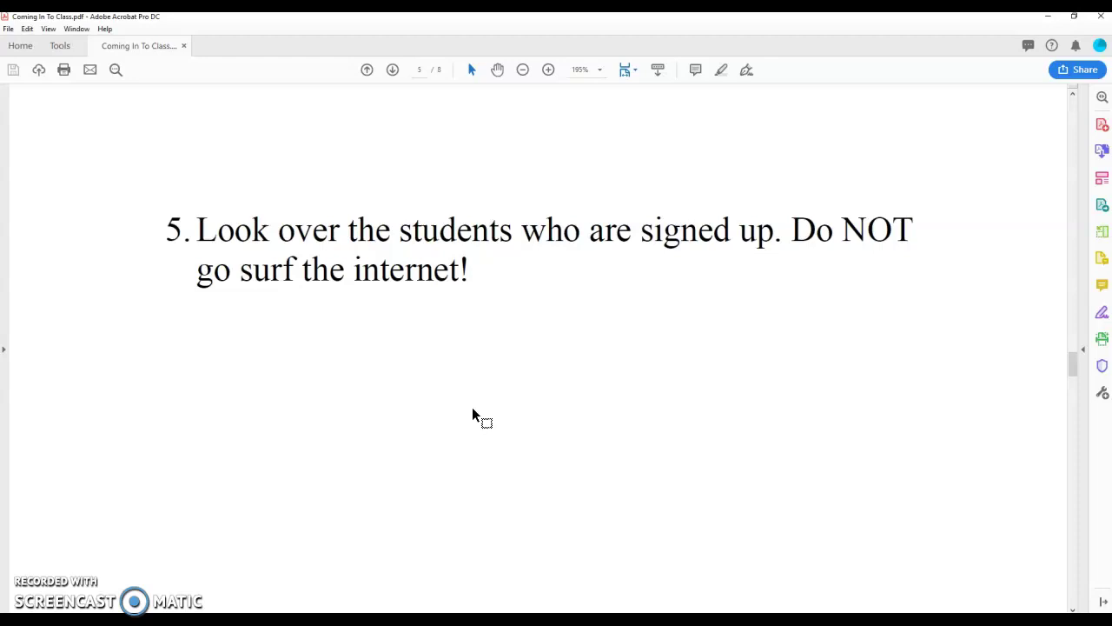
{"action": "key", "text": "Right"}
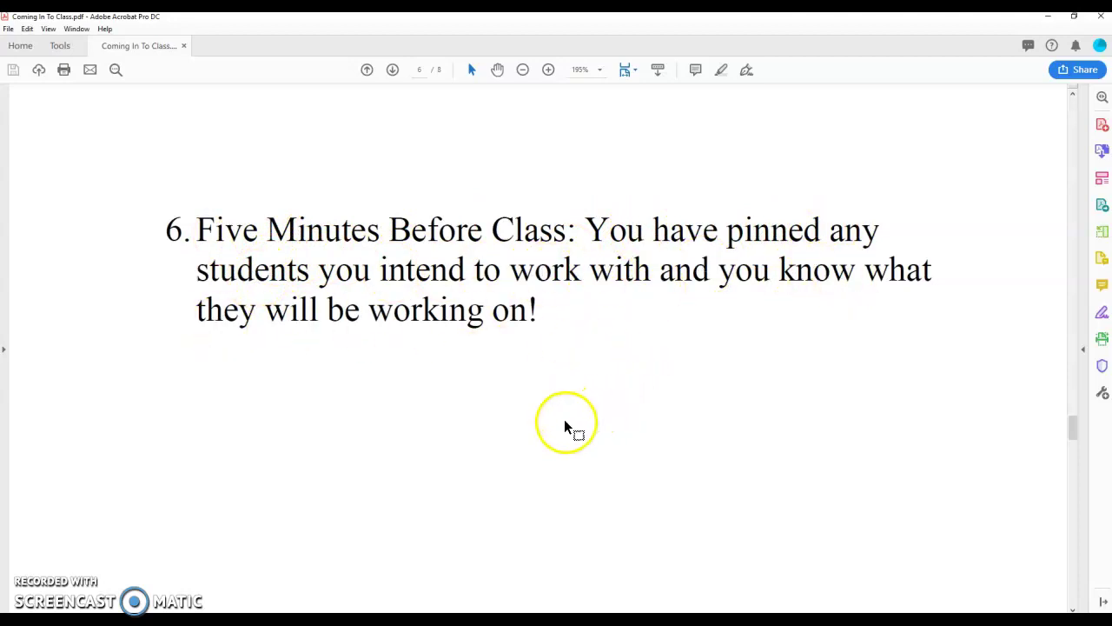
Check the Monday, June 24 class schedule in Google Calendar and review the first starred student's reservations in Slack.
{"action": "key", "text": "alt+Tab"}
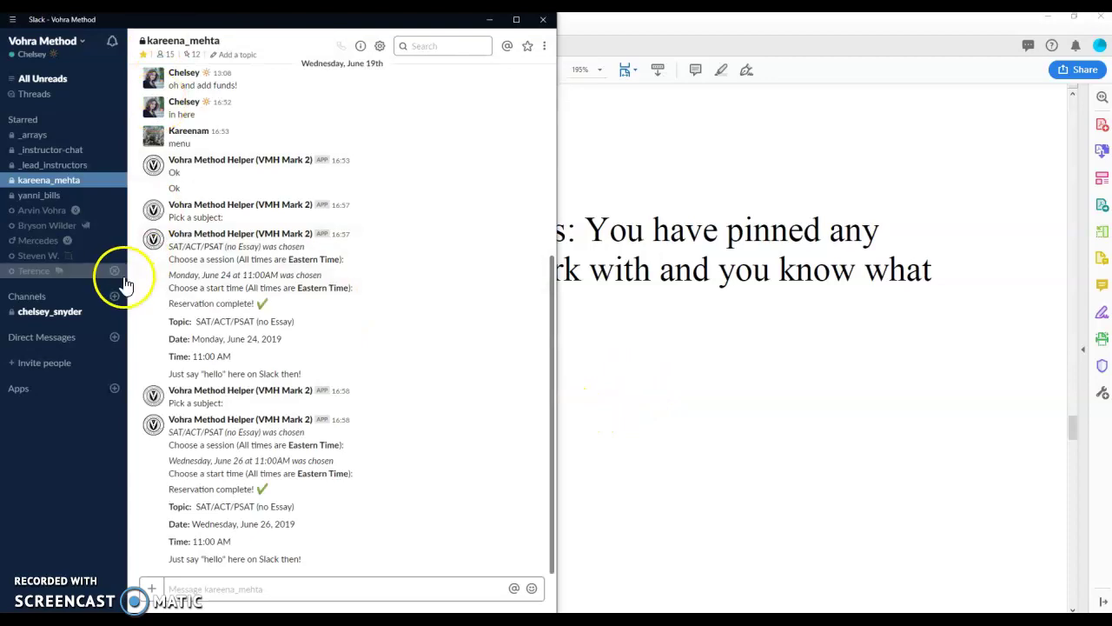
{"action": "key", "text": "alt+Tab"}
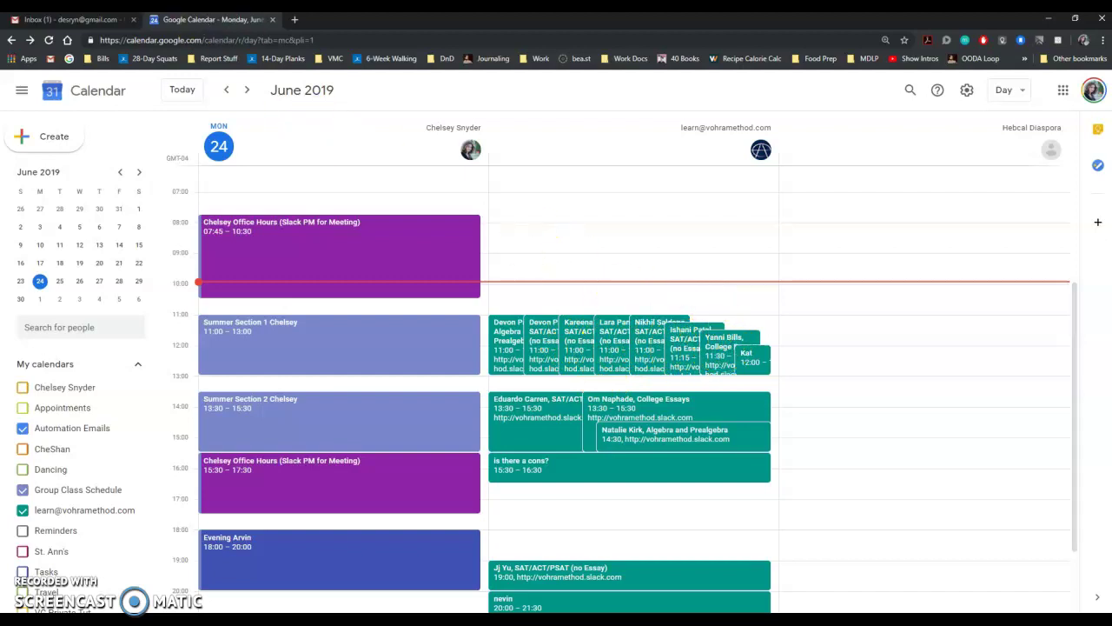
{"action": "key", "text": "alt+Tab"}
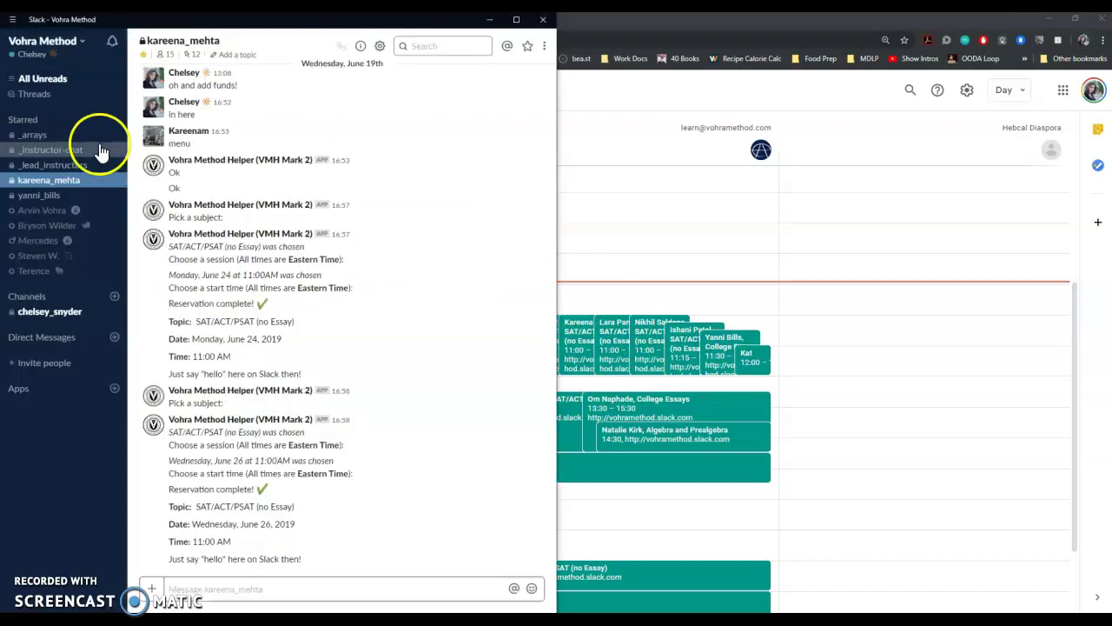
{"action": "left_click", "coordinate": [33, 196]}
{"action": "left_click", "coordinate": [48, 180]}
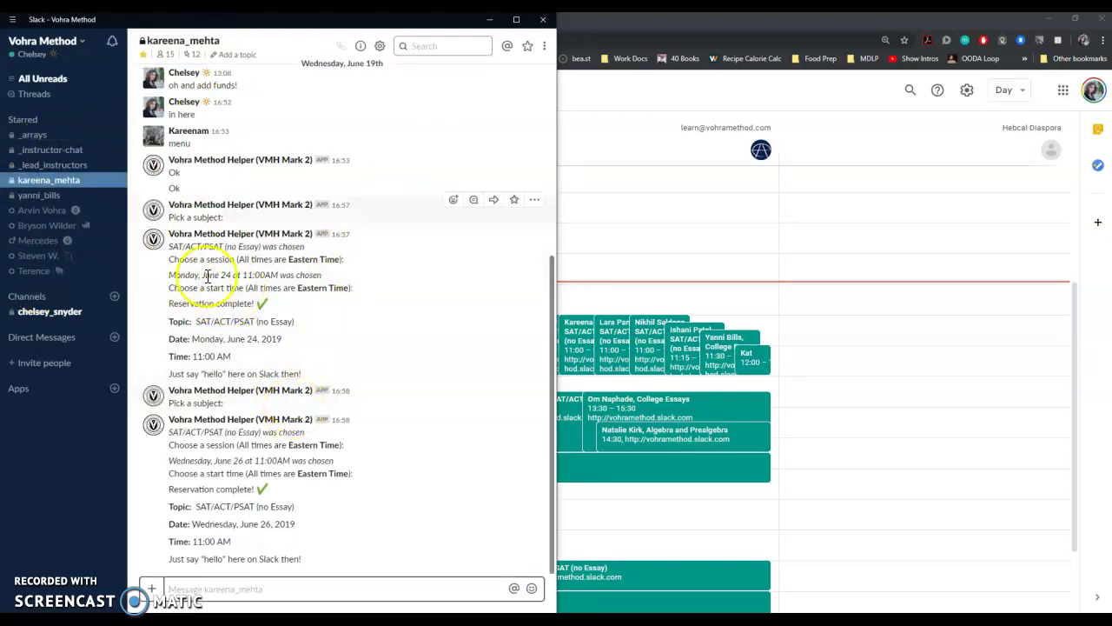
Review the second starred student's channel, from the June 20th essay discussion down to the latest reservation.
{"action": "left_click", "coordinate": [37, 198]}
{"action": "scroll", "coordinate": [252, 286], "scroll_direction": "up", "scroll_amount": 15}
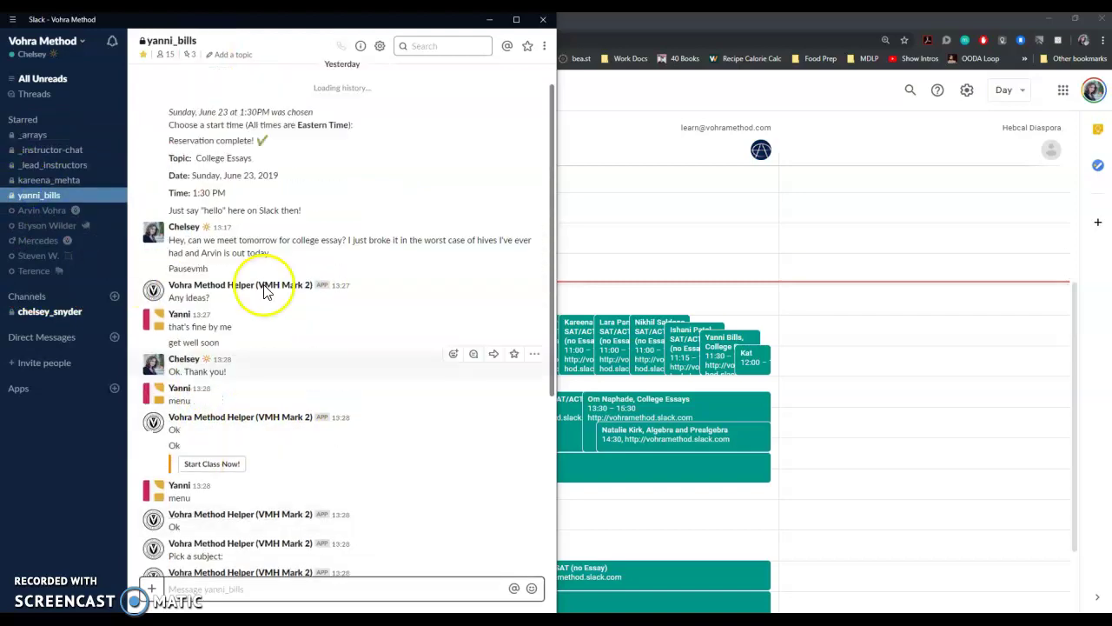
{"action": "scroll", "coordinate": [229, 347], "scroll_direction": "up", "scroll_amount": 10}
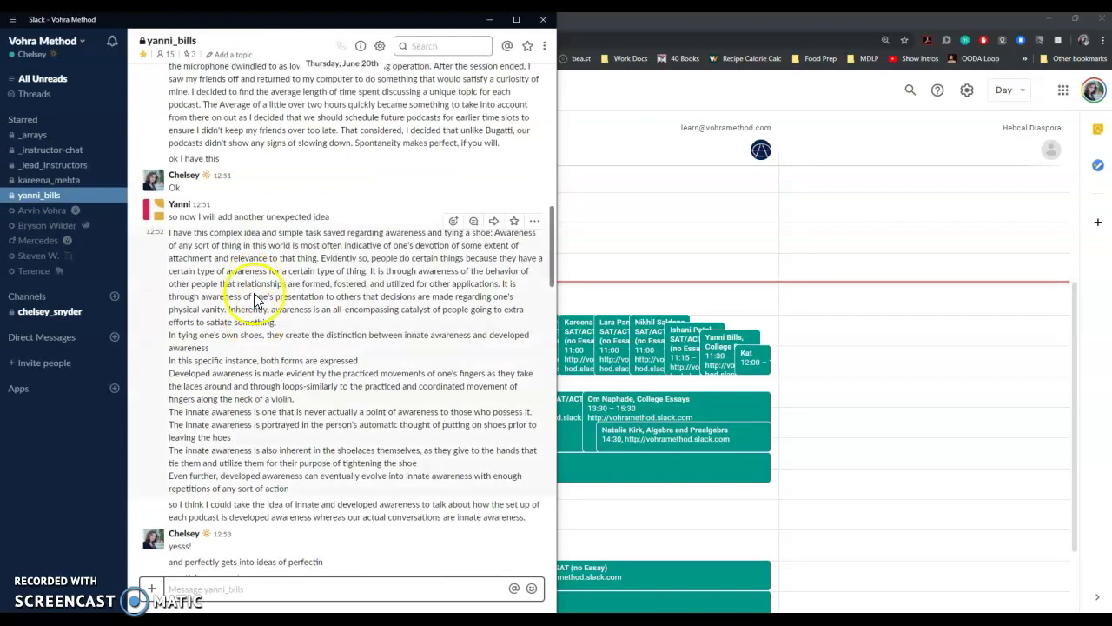
{"action": "scroll", "coordinate": [187, 448], "scroll_direction": "down", "scroll_amount": 3}
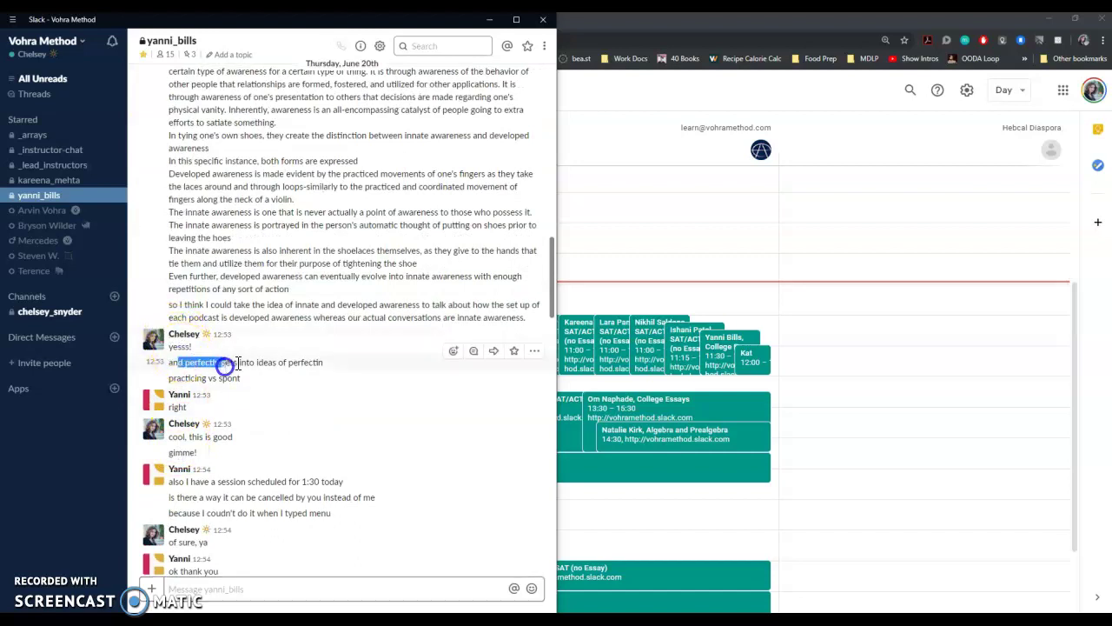
{"action": "scroll", "coordinate": [261, 261], "scroll_direction": "down", "scroll_amount": 8}
{"action": "scroll", "coordinate": [269, 261], "scroll_direction": "down", "scroll_amount": 15}
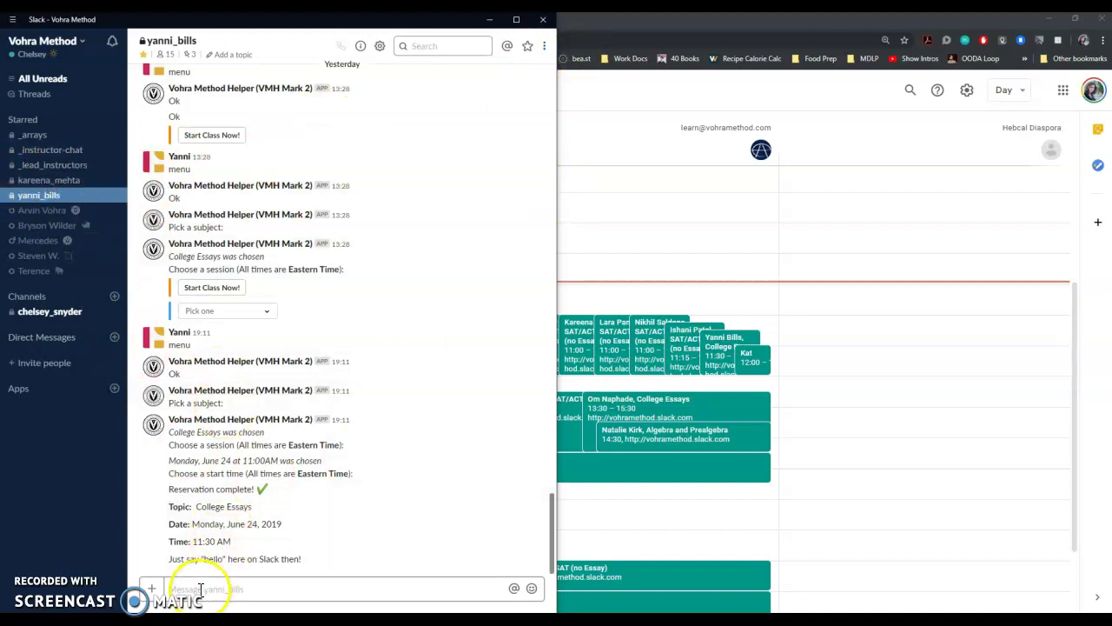
Return to the Coming In To Class PDF in Adobe Acrobat and read on through item 8.
{"action": "left_click", "coordinate": [596, 89]}
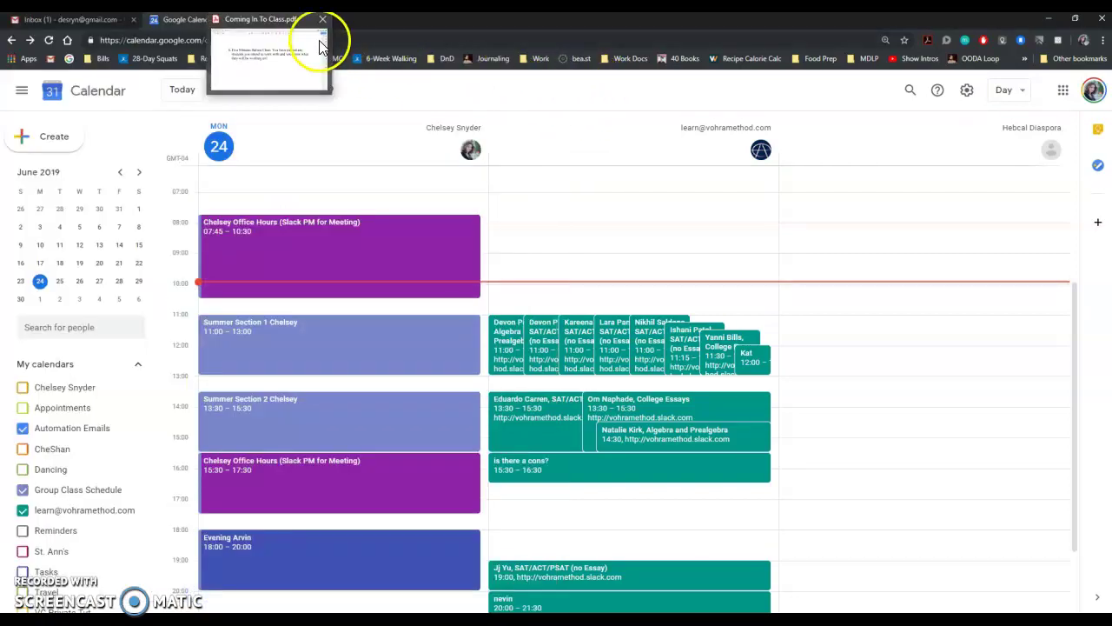
{"action": "key", "text": "alt+Tab"}
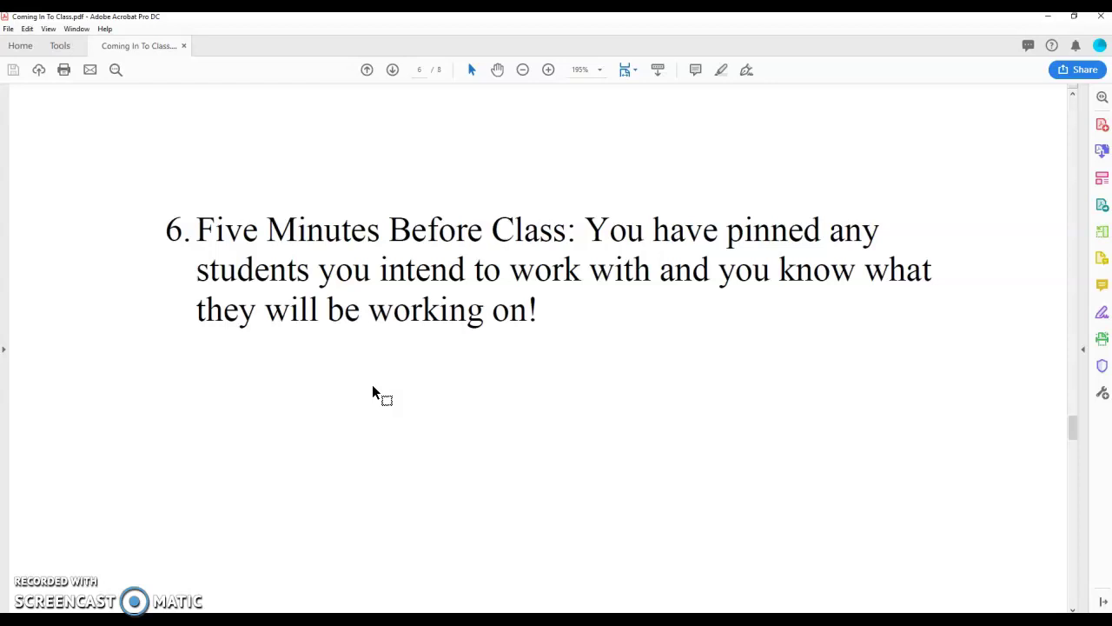
{"action": "key", "text": "Page_Down"}
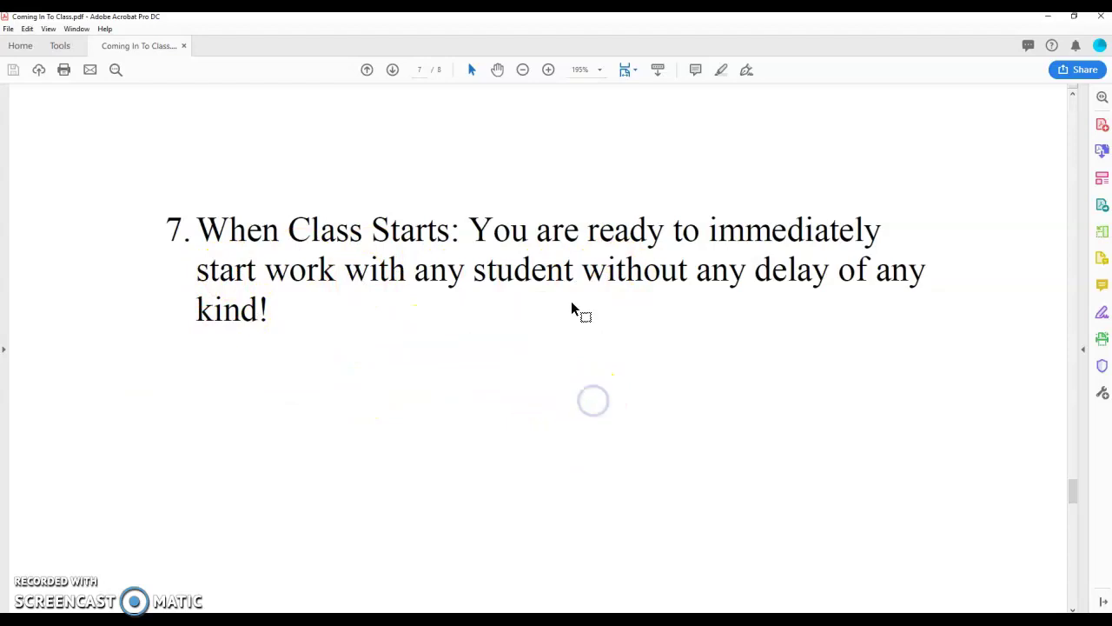
{"action": "scroll", "coordinate": [571, 301], "scroll_direction": "down", "scroll_amount": 3}
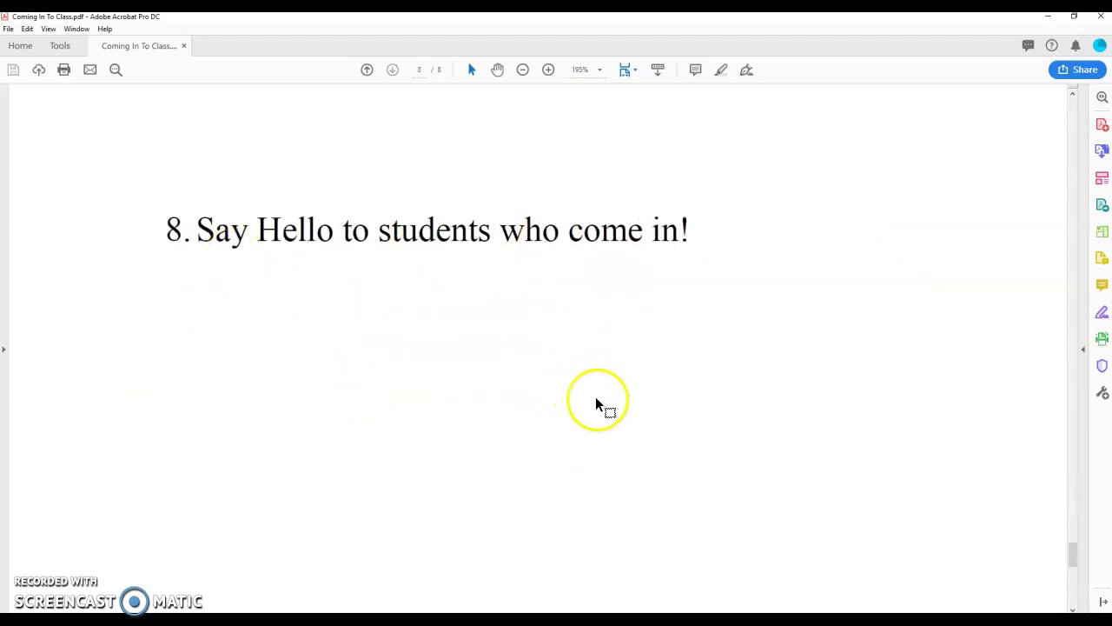
Switch to Slack and post the messages "hello" and "hey!" in the unread private channel under Channels.
{"action": "key", "text": "alt+Tab"}
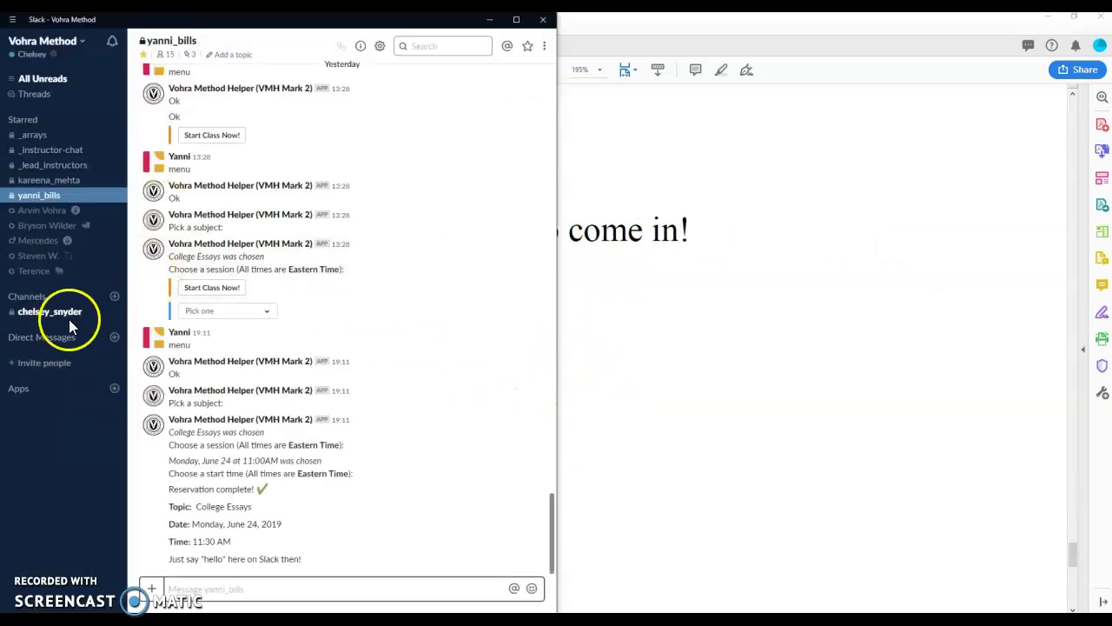
{"action": "left_click", "coordinate": [70, 310]}
{"action": "type", "text": "hello"}
{"action": "key", "text": "Return"}
{"action": "type", "text": "hey!"}
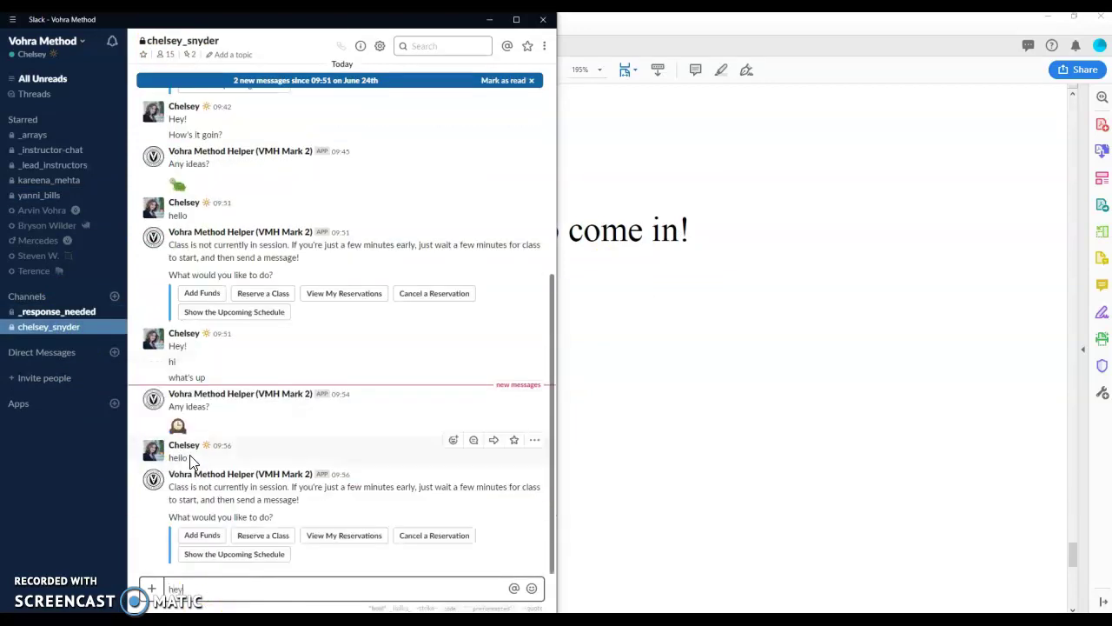
{"action": "key", "text": "Return"}
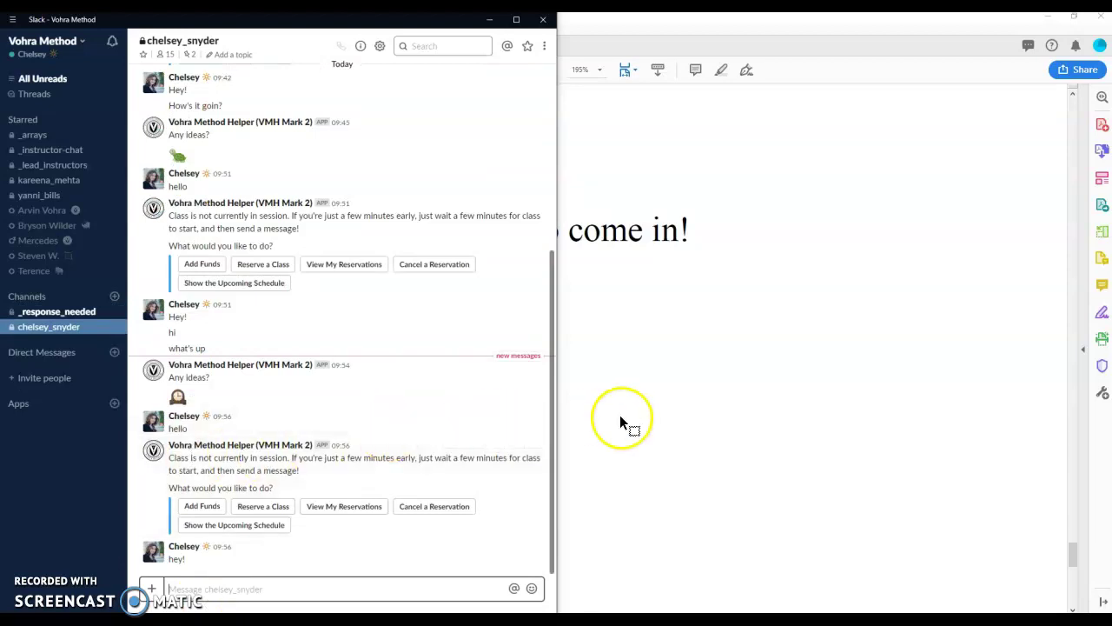
Highlight the latest helper bot reply about class not being in session, and clear the selection.
{"action": "left_click_drag", "start_coordinate": [180, 458], "coordinate": [284, 470]}
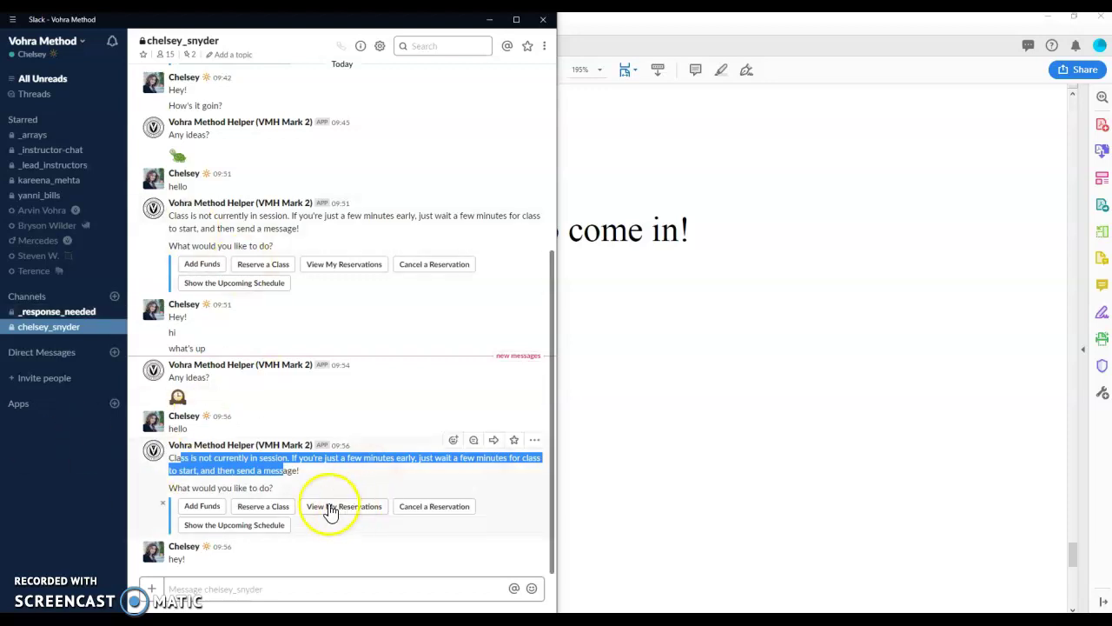
{"action": "left_click_drag", "start_coordinate": [286, 467], "coordinate": [204, 469]}
{"action": "left_click", "coordinate": [204, 469]}
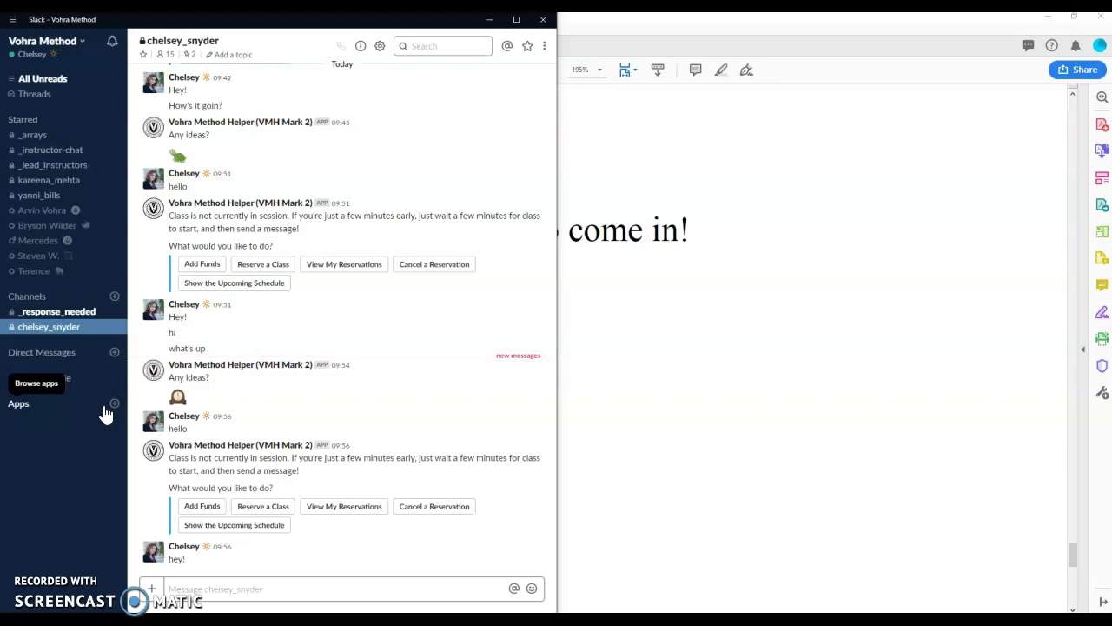
{"action": "left_click", "coordinate": [163, 339]}
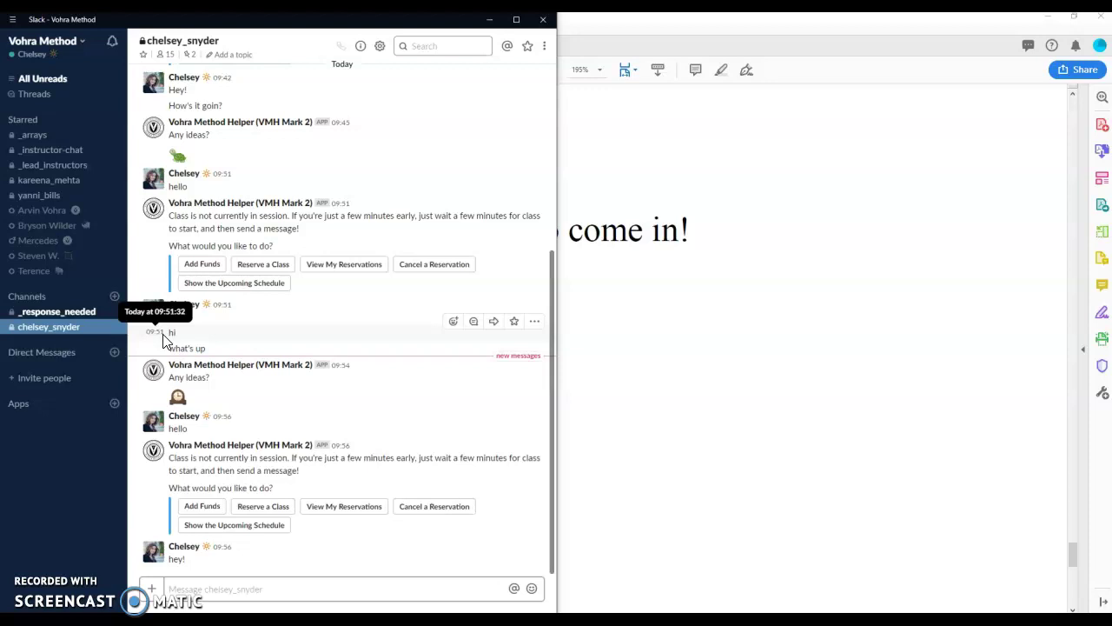
Revisit checklist item 8 in the PDF and bring up the VMC folder in File Explorer beside Slack.
{"action": "left_click", "coordinate": [657, 371]}
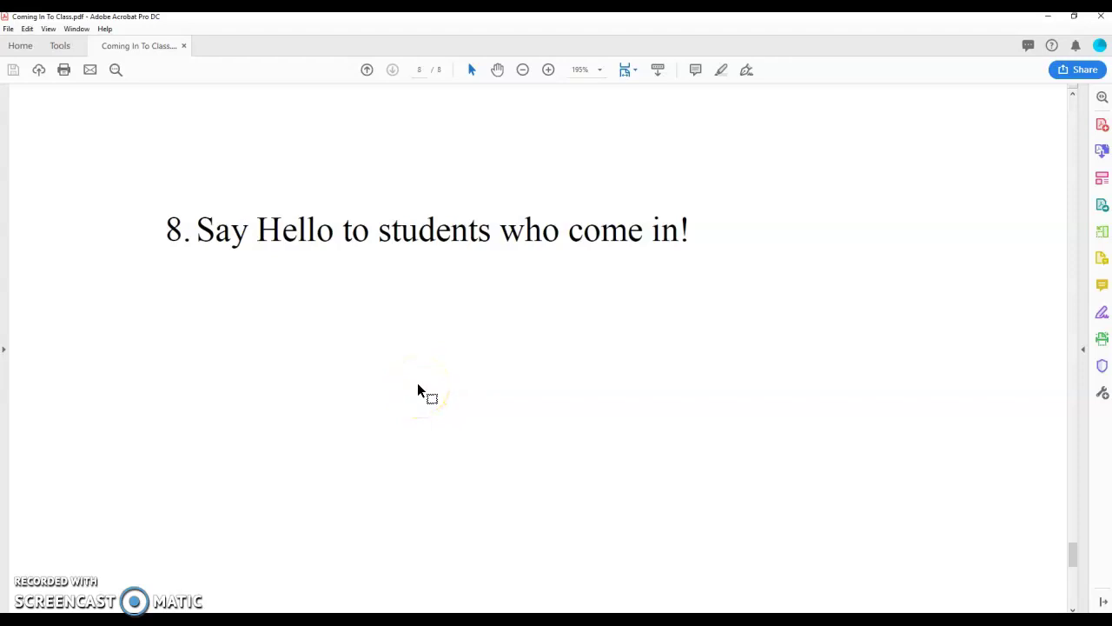
{"action": "key", "text": "alt+Tab"}
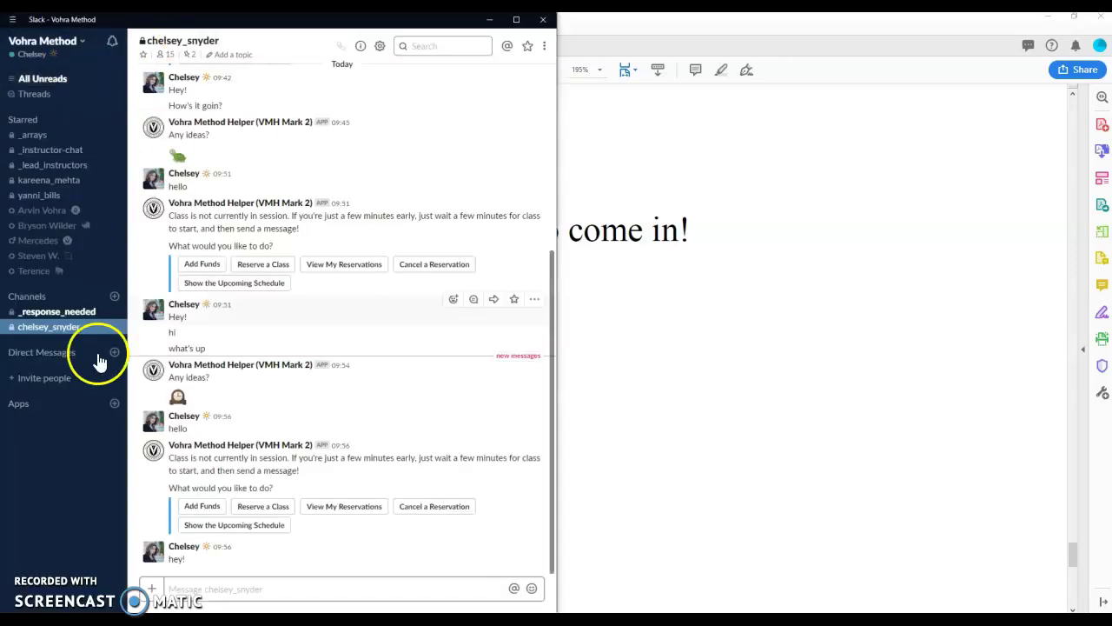
{"action": "key", "text": "alt+Tab"}
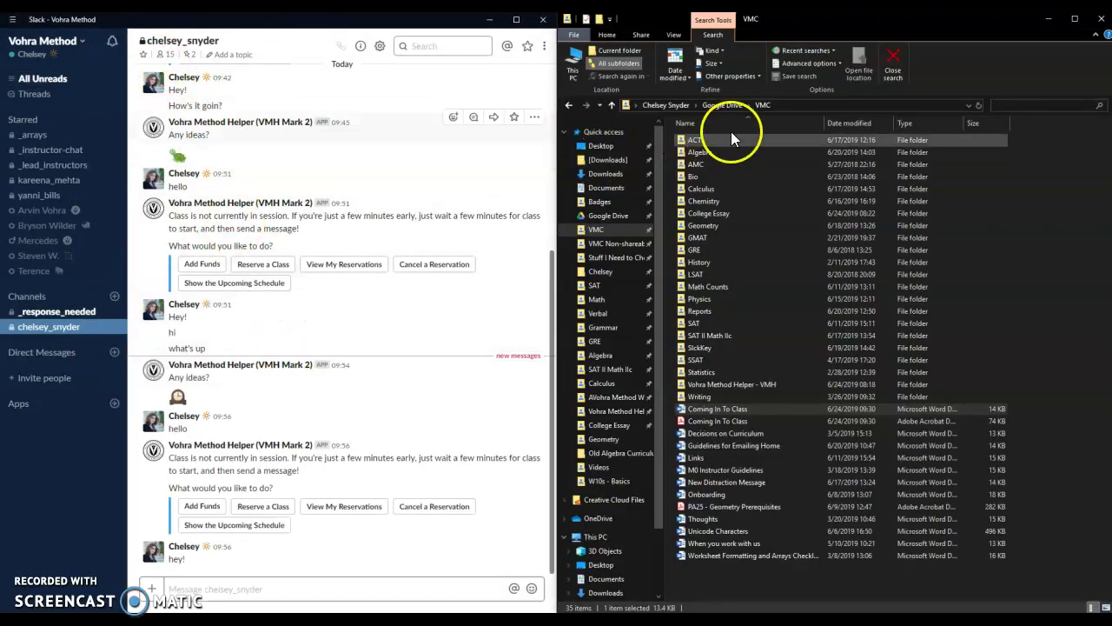